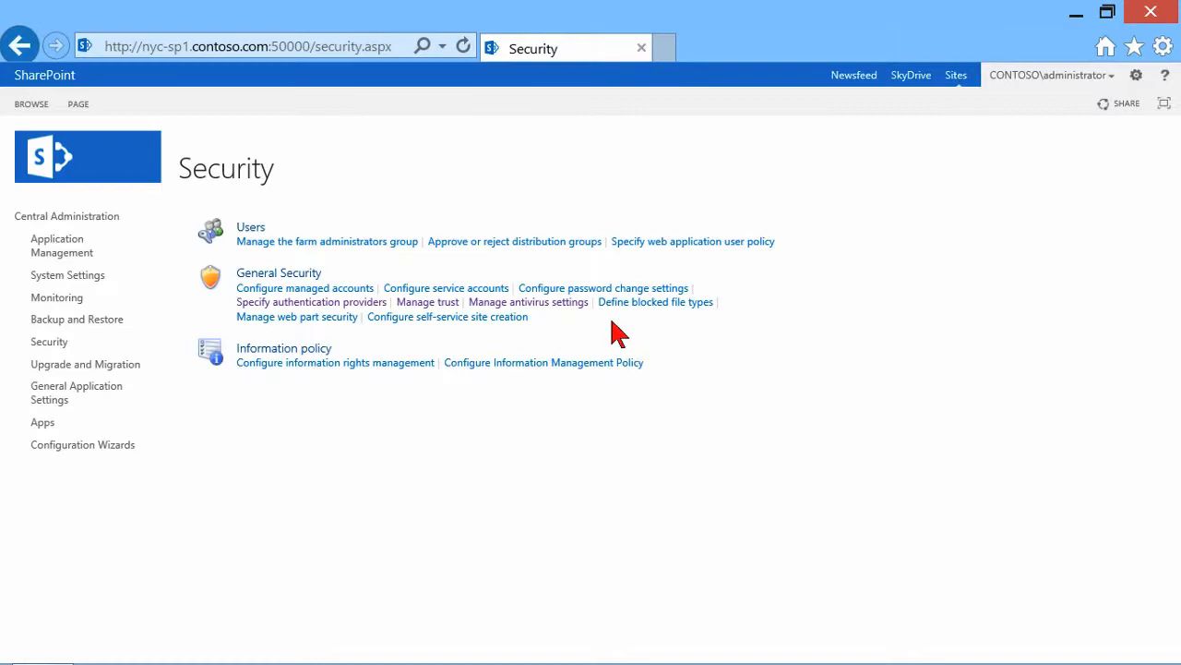
- Open the blocked file types settings and review the end of the extension list and the note on filenames with braces
click(657, 305)
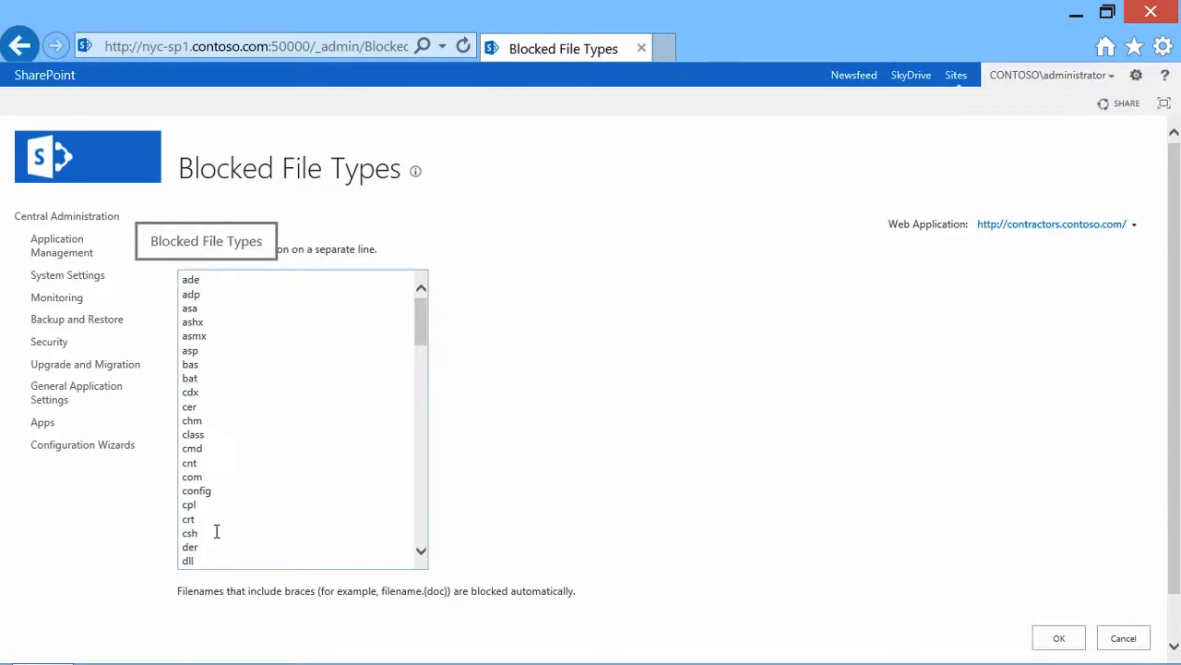
drag(423, 327, 403, 570)
click(266, 565)
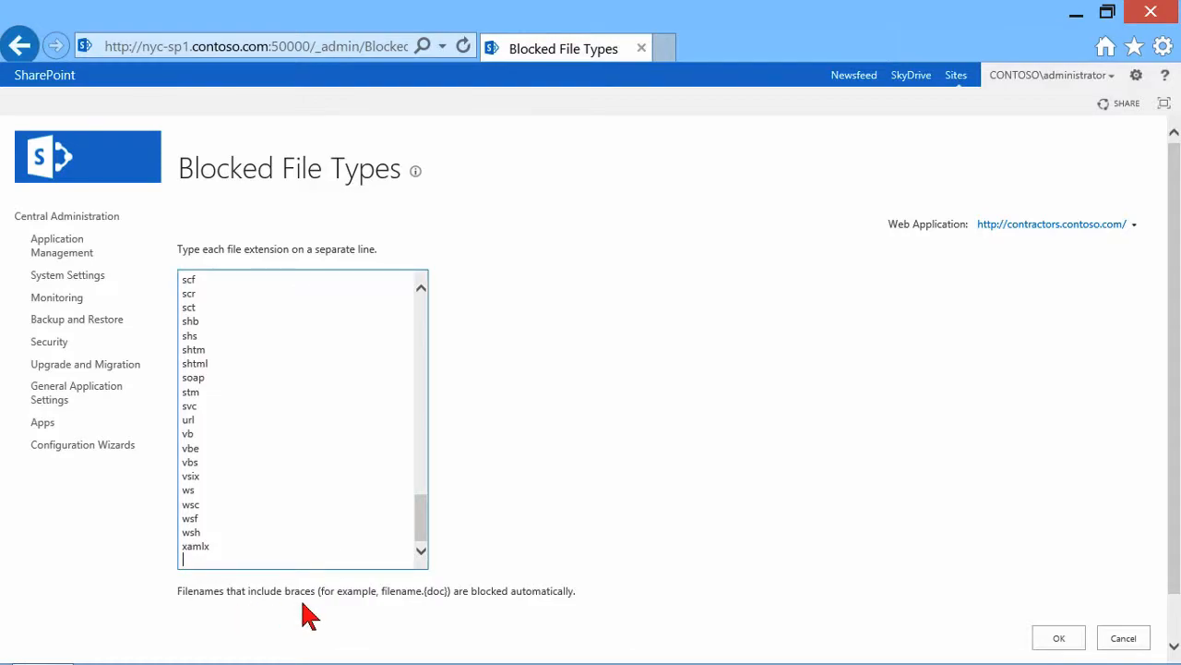
drag(366, 595, 380, 601)
click(440, 605)
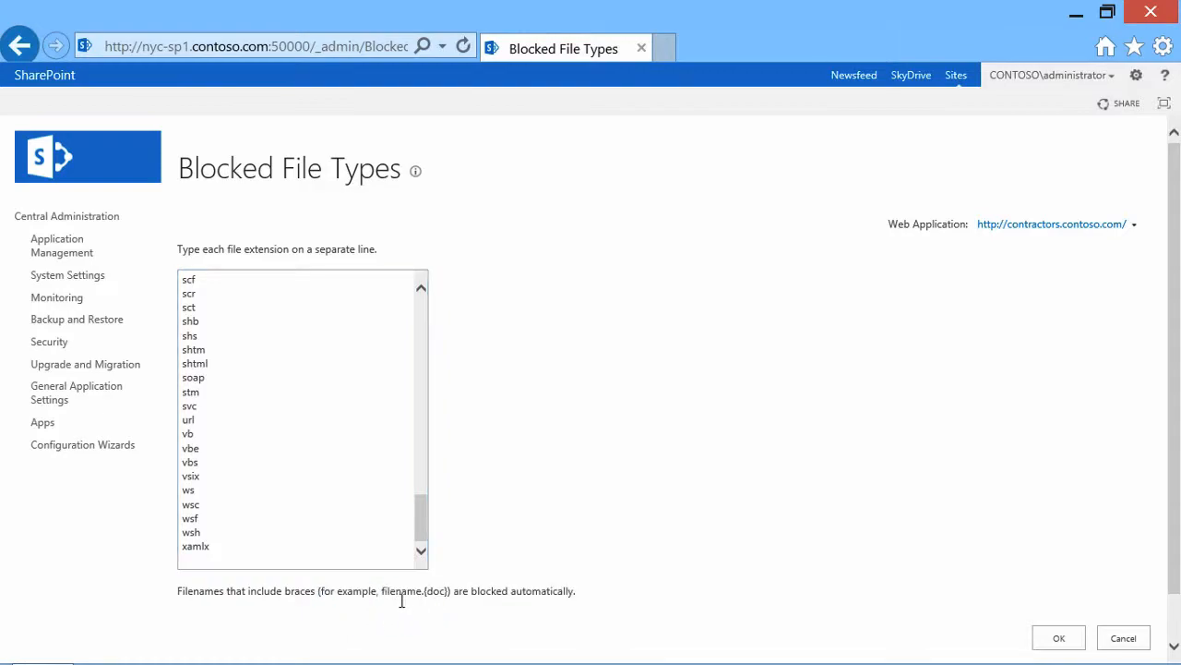
double_click(398, 601)
click(450, 611)
- Examine the dll and exe entries in the blocked file types list and leave the page without saving
drag(421, 534, 418, 370)
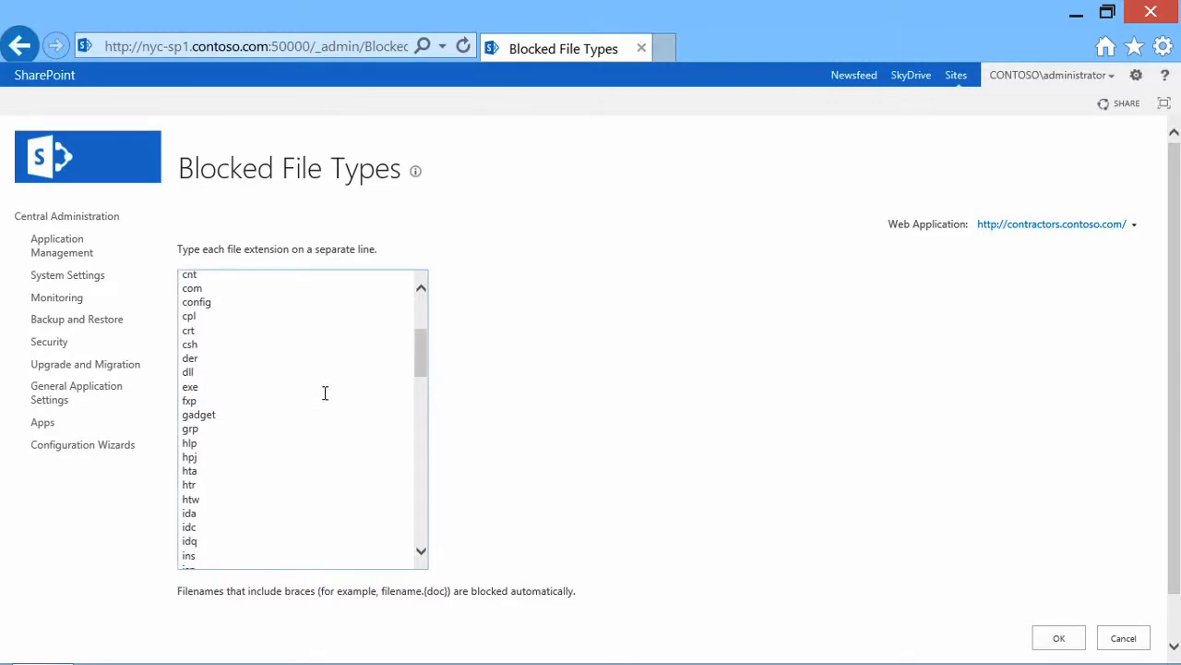
drag(183, 372, 225, 395)
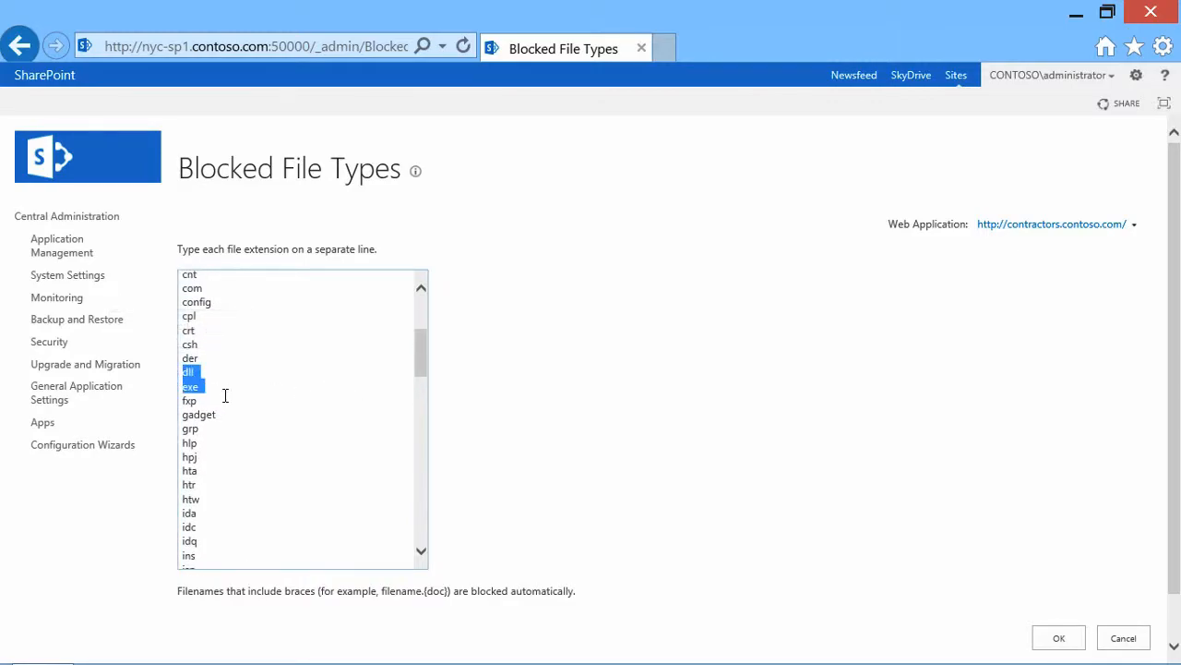
click(307, 424)
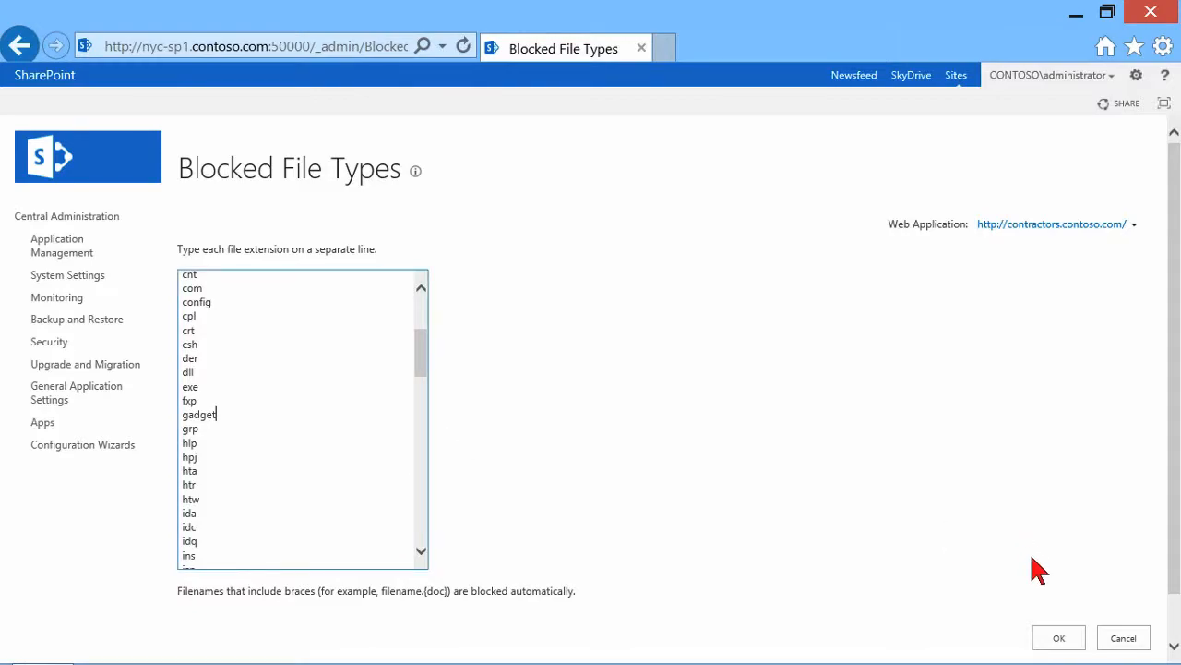
click(1124, 637)
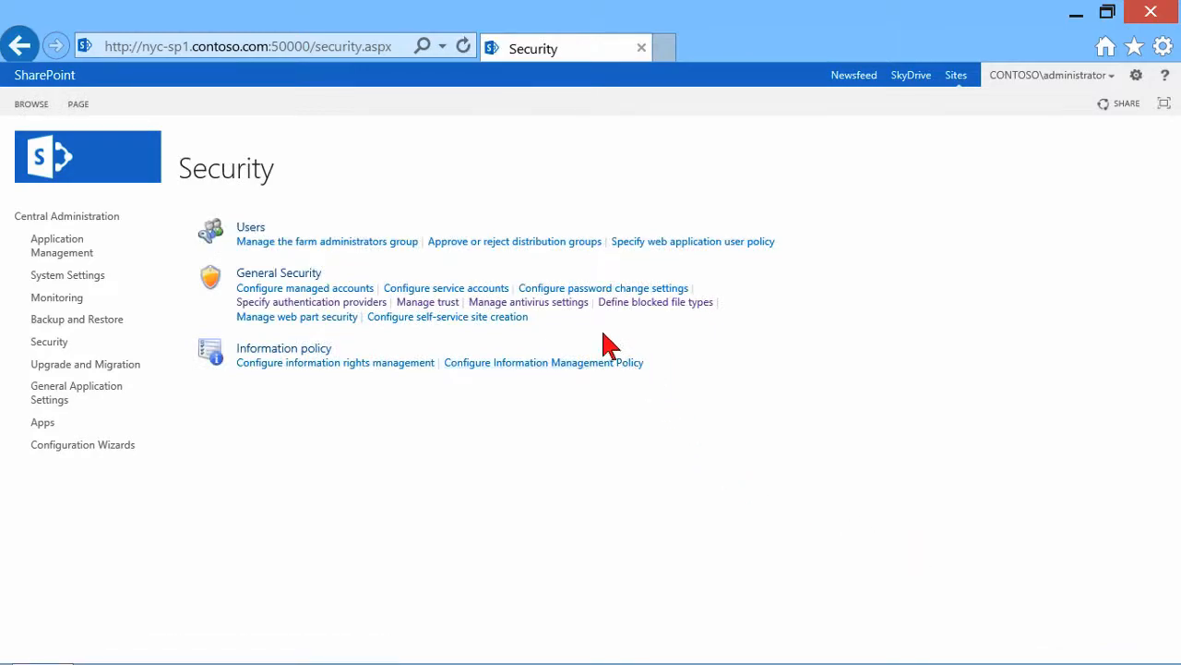
- View the self-service site creation settings and its web application selector, and return to the Security page
click(402, 318)
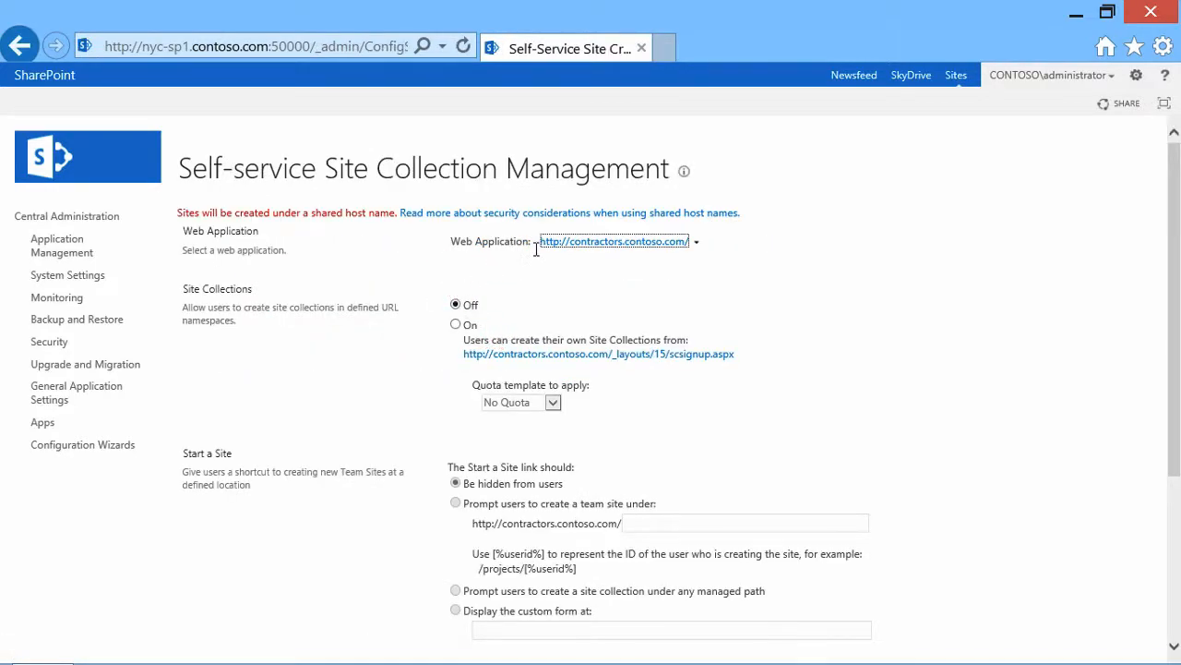
click(698, 242)
click(57, 345)
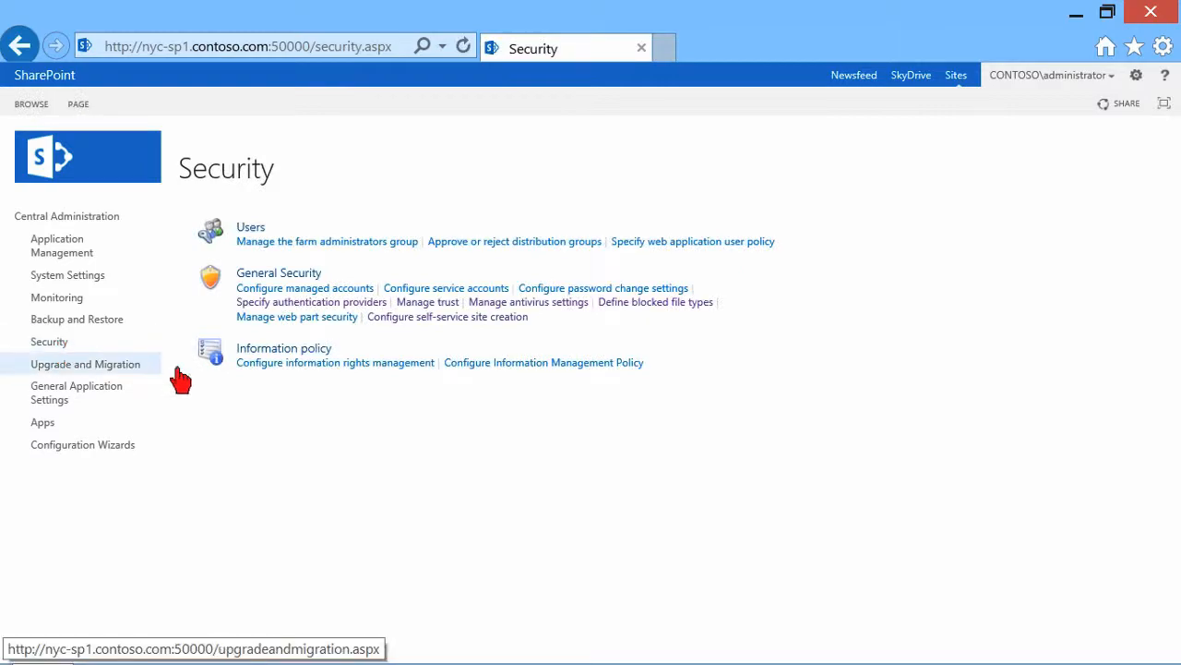
- Open the web part security settings, try preventing users from creating connections between Web Parts, and restore the allow option
click(305, 319)
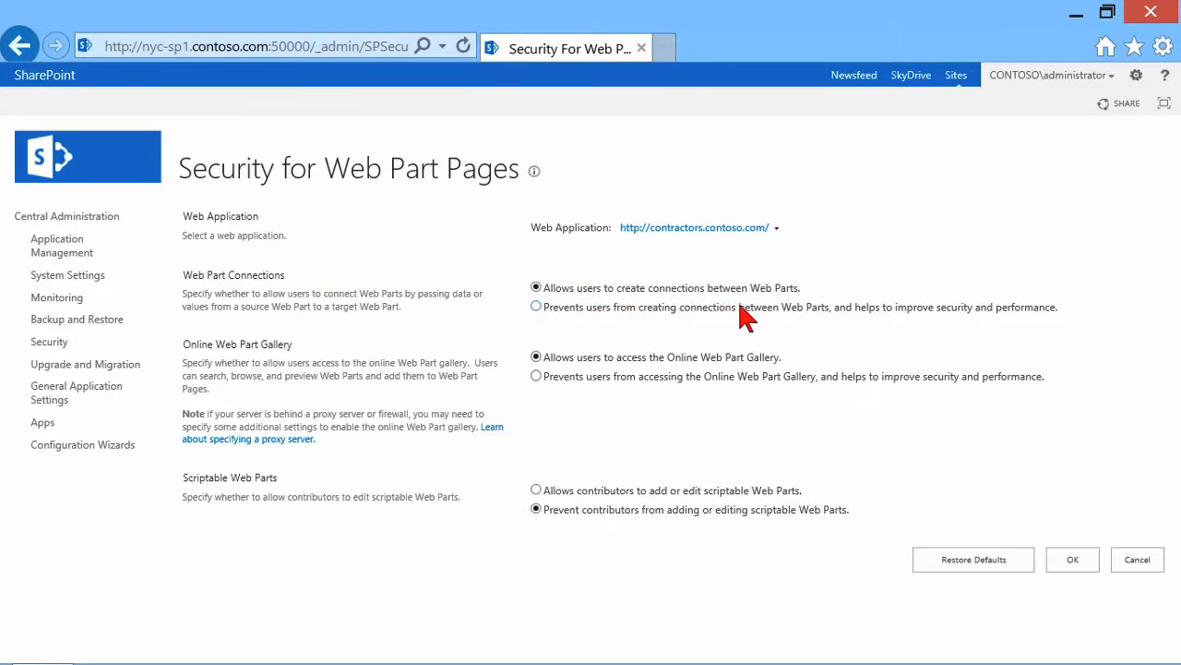
click(603, 310)
drag(414, 303, 476, 305)
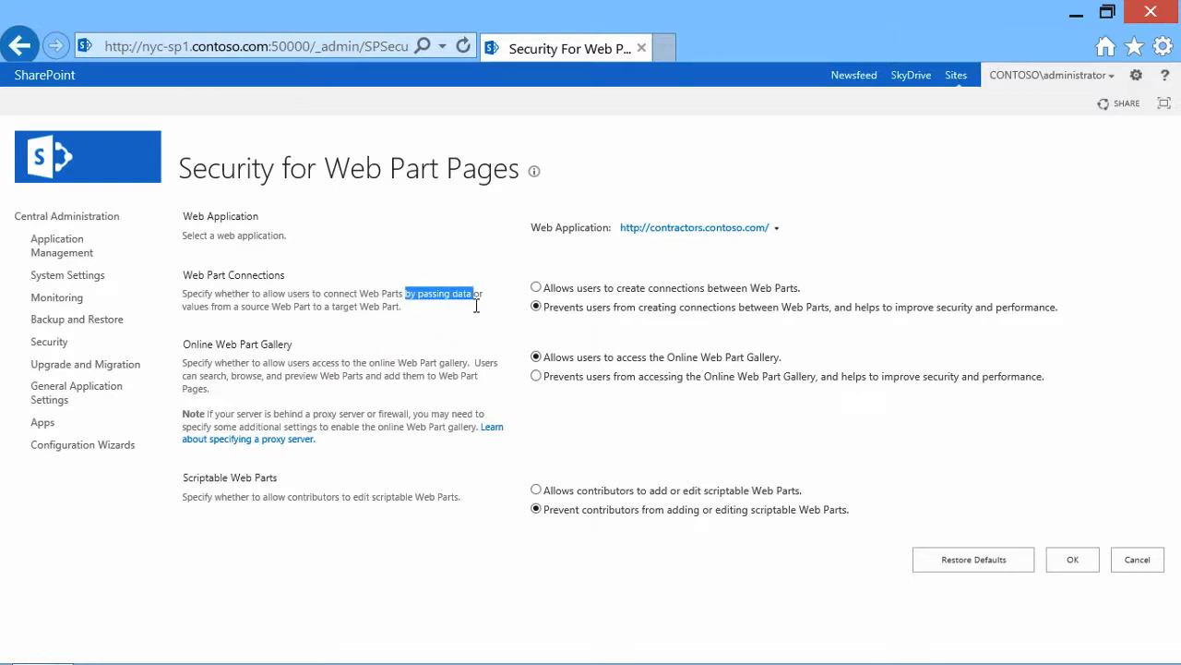
click(375, 310)
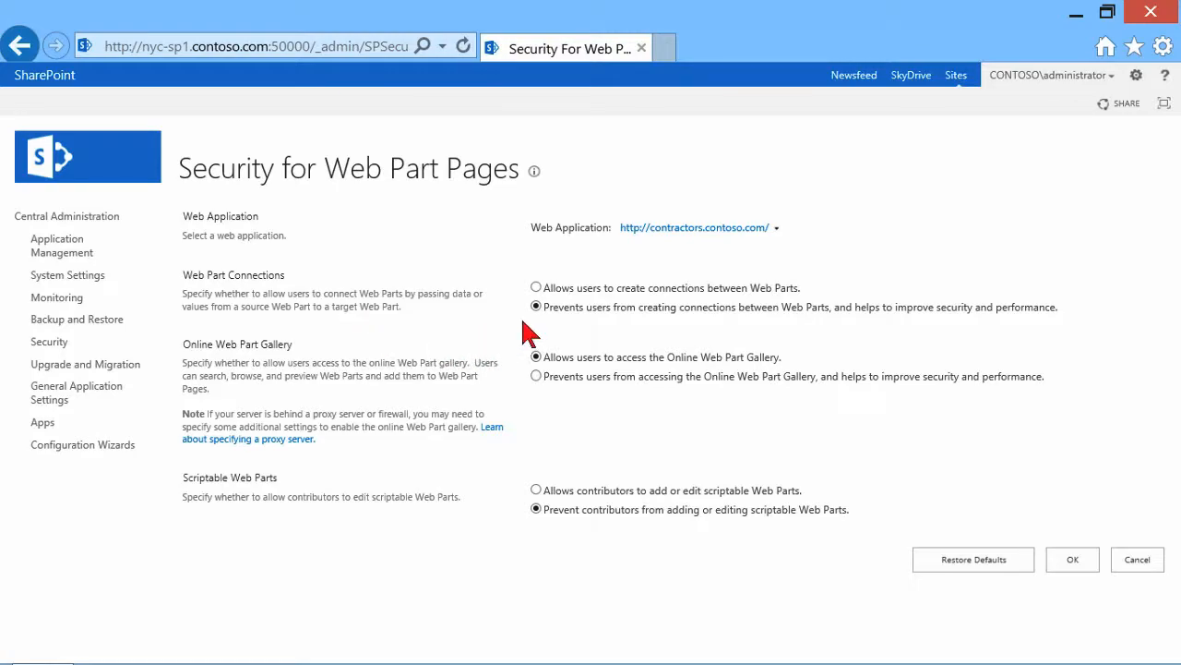
click(536, 287)
- Inspect the web application selector on the Security for Web Part Pages settings and its option to change the application
triple_click(593, 238)
drag(613, 238, 806, 237)
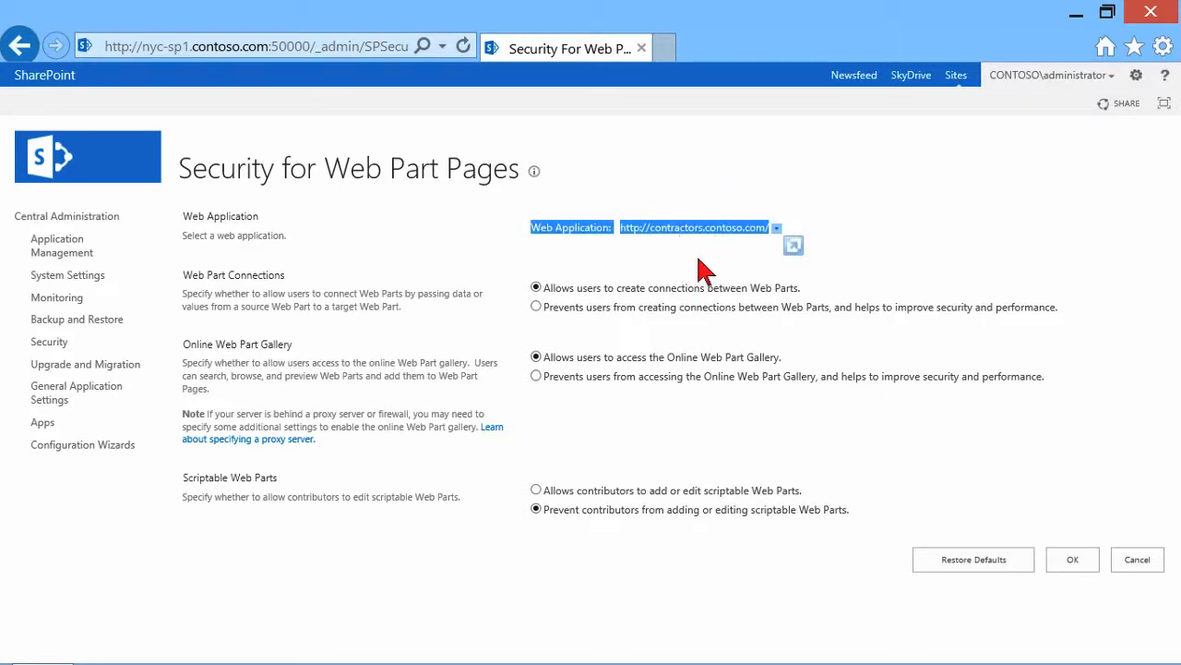
click(699, 268)
click(777, 228)
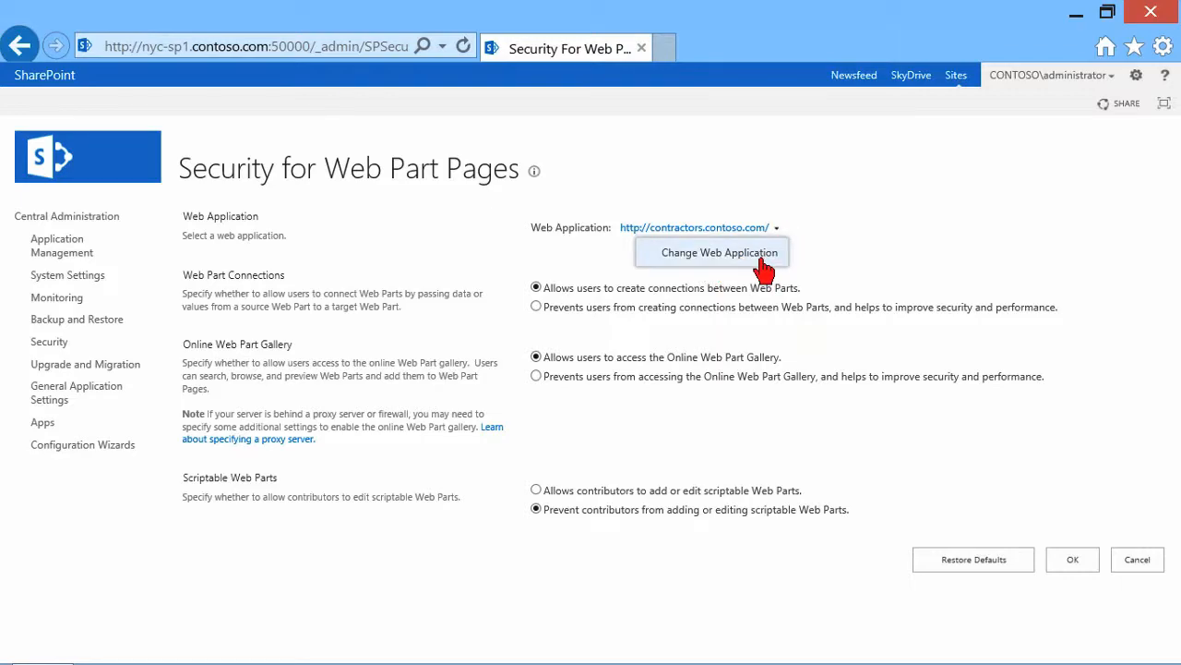
click(520, 388)
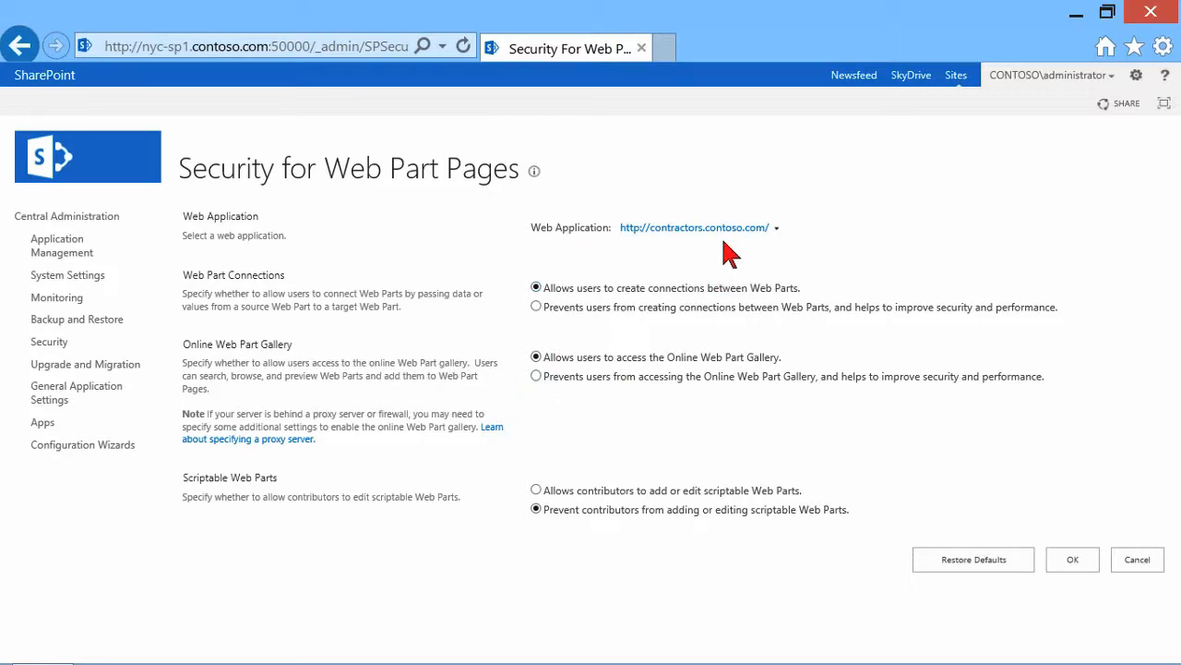
- Try preventing Web Part connections and Online Web Part Gallery access, check the web application selector, and return to Security without saving
click(538, 309)
click(781, 230)
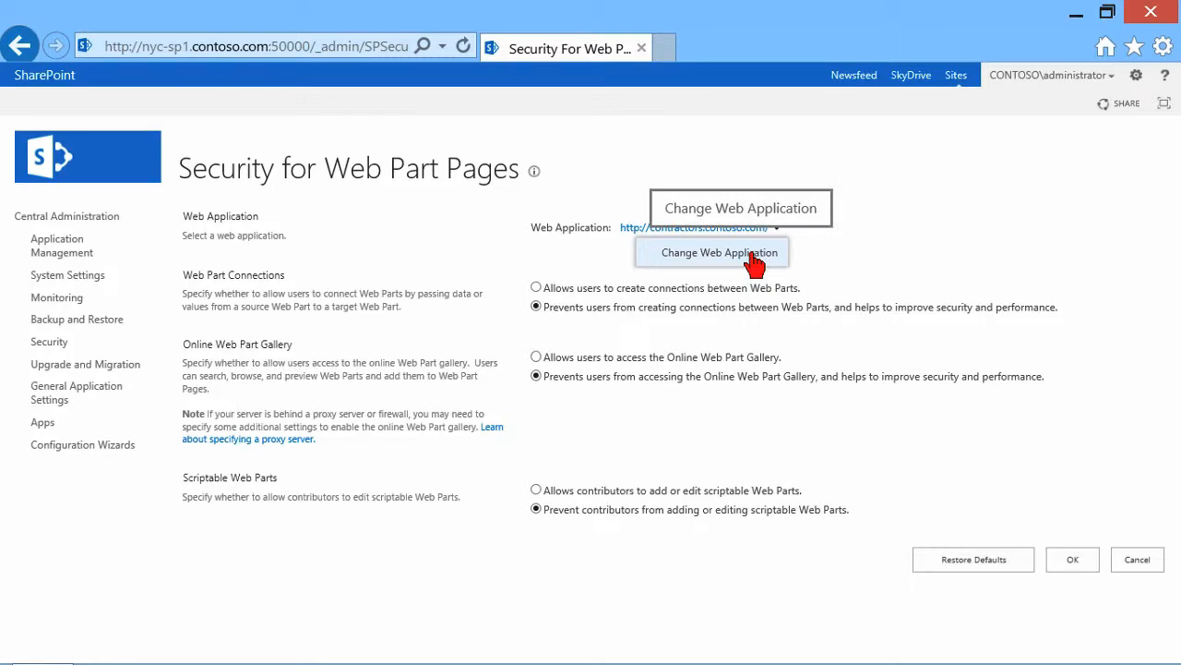
click(422, 296)
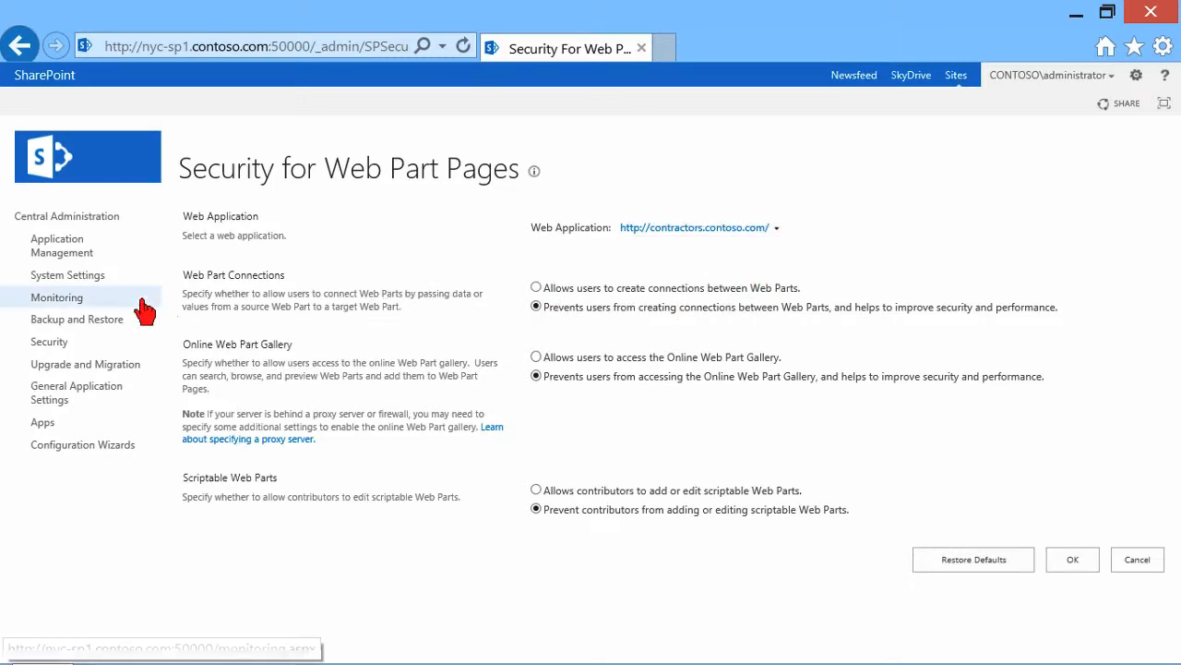
click(38, 341)
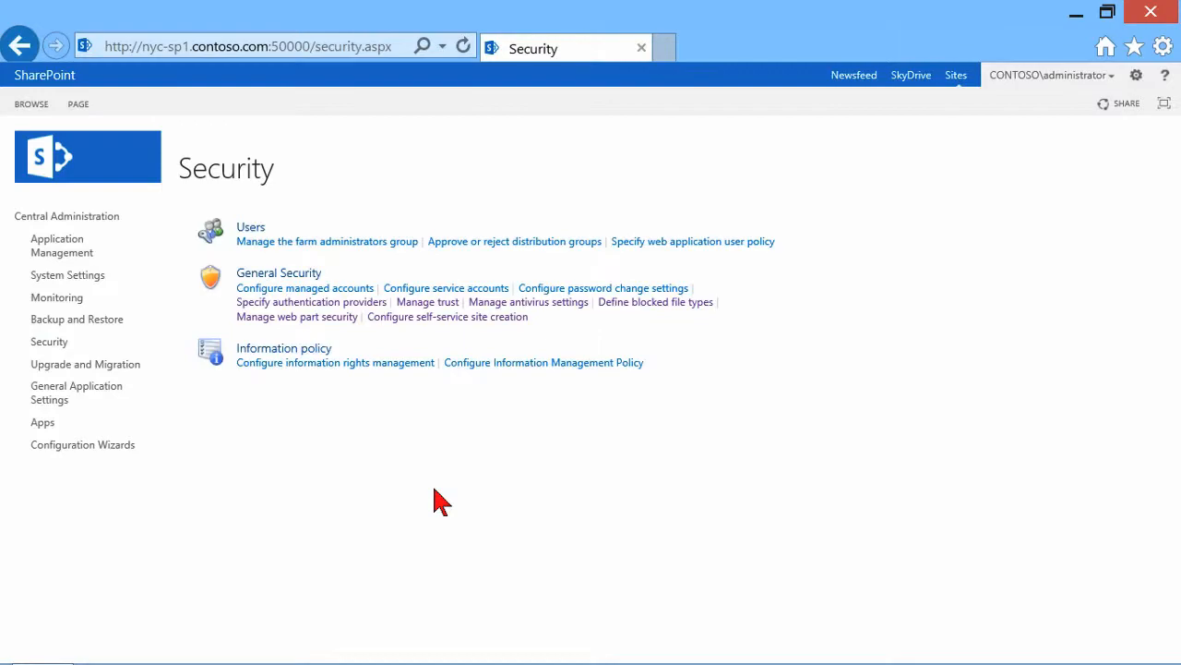
- Open the information rights management settings, select the option to use a specified RMS server, and cancel the change
click(312, 365)
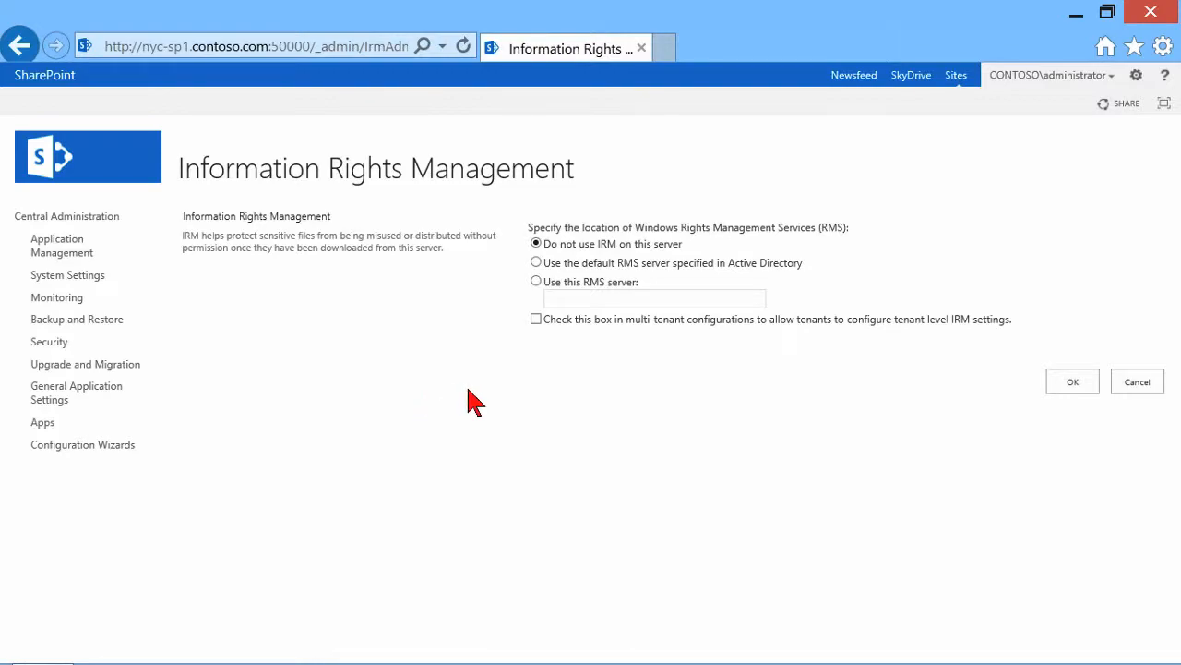
click(535, 281)
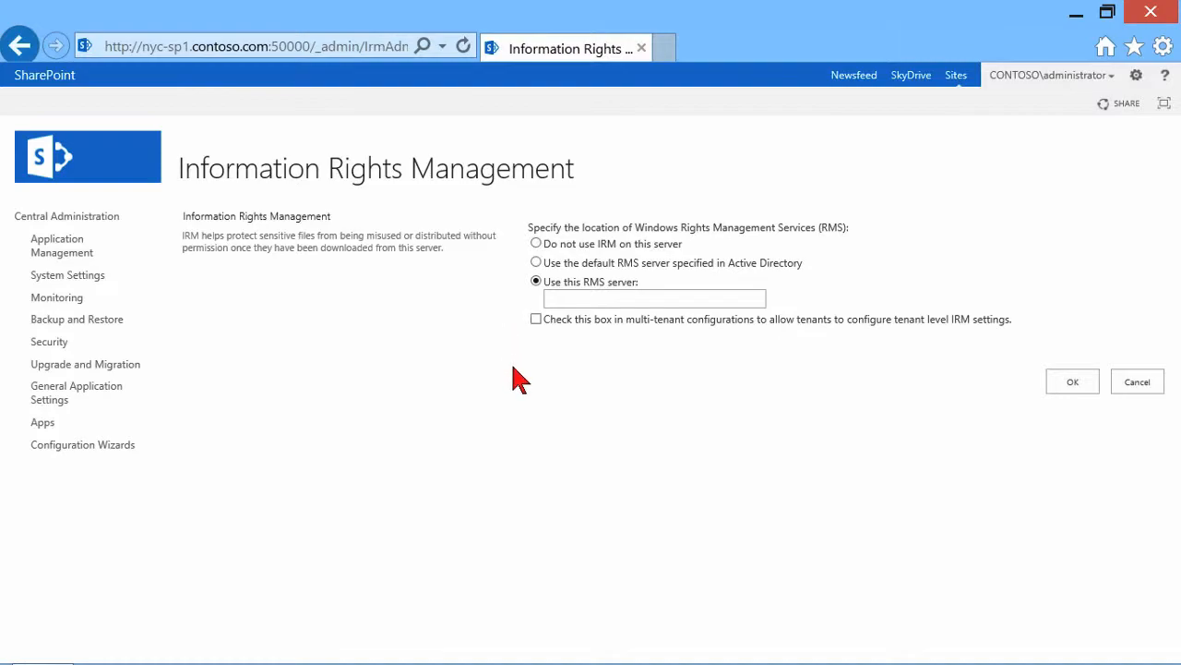
click(620, 303)
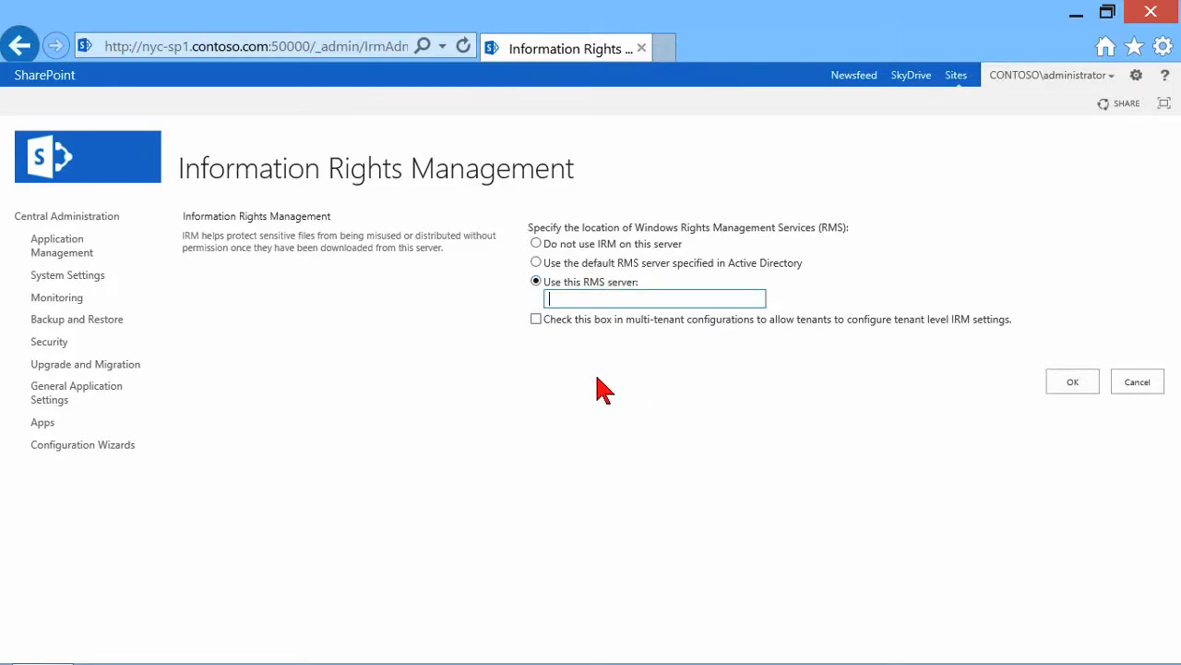
click(1137, 381)
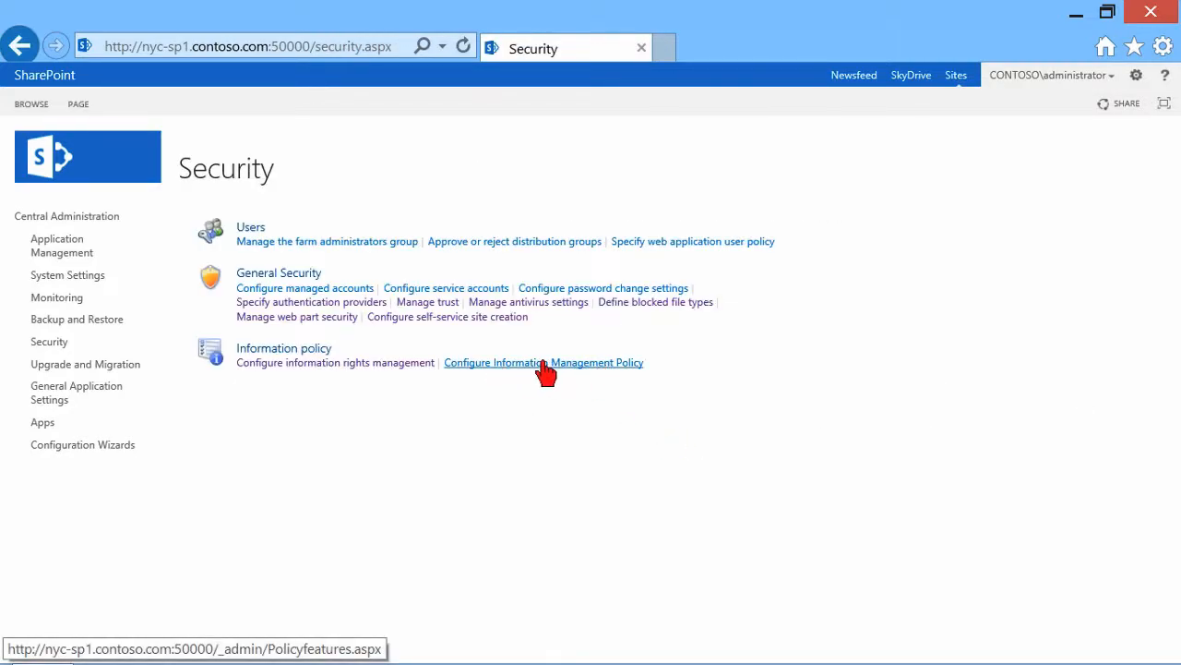
- Open the Information Management Policy configuration and review the description of the Auditing feature
click(549, 370)
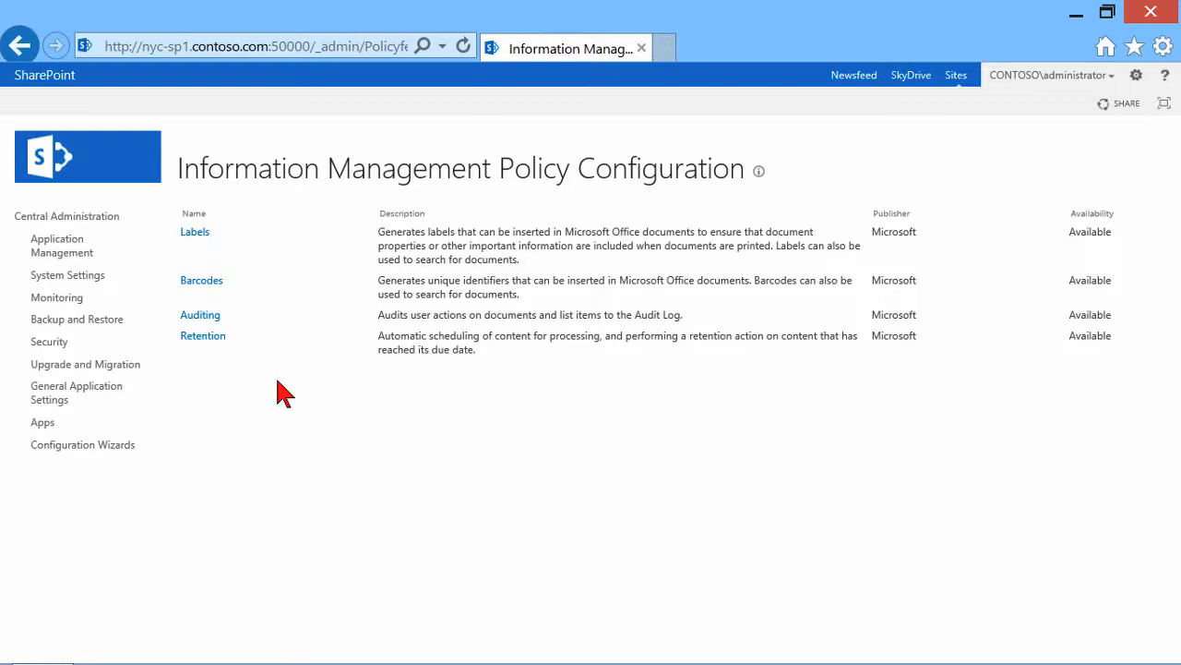
drag(380, 317, 687, 321)
click(630, 427)
- Return to the Security page and minimize the browser window
click(69, 343)
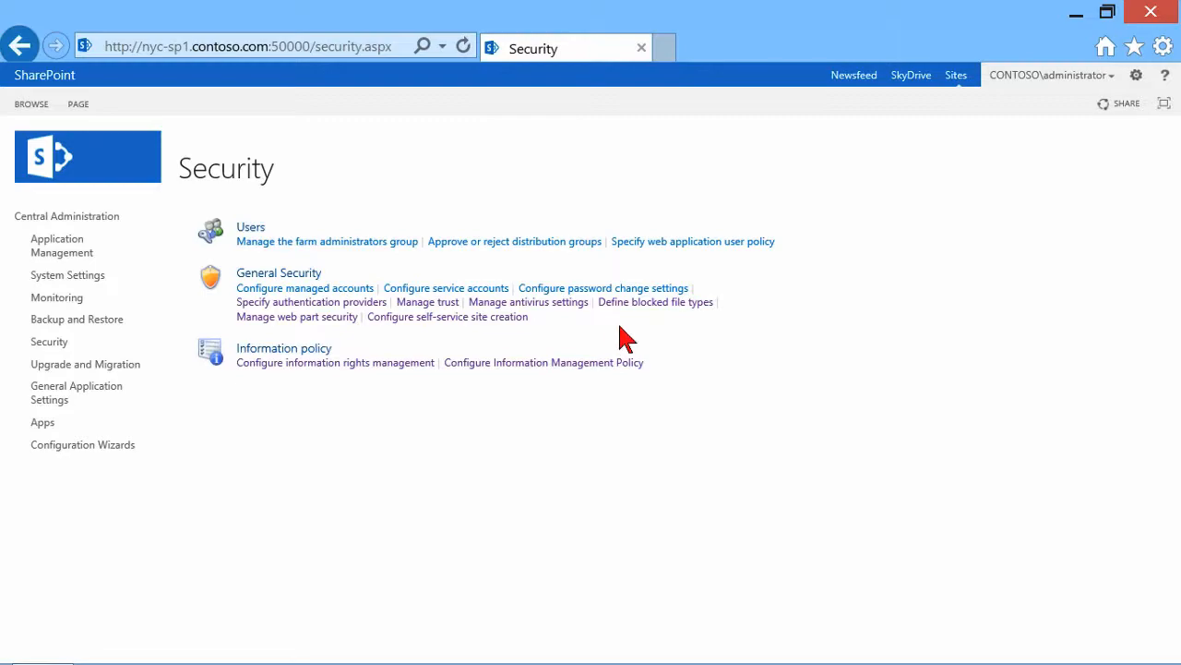
click(1076, 15)
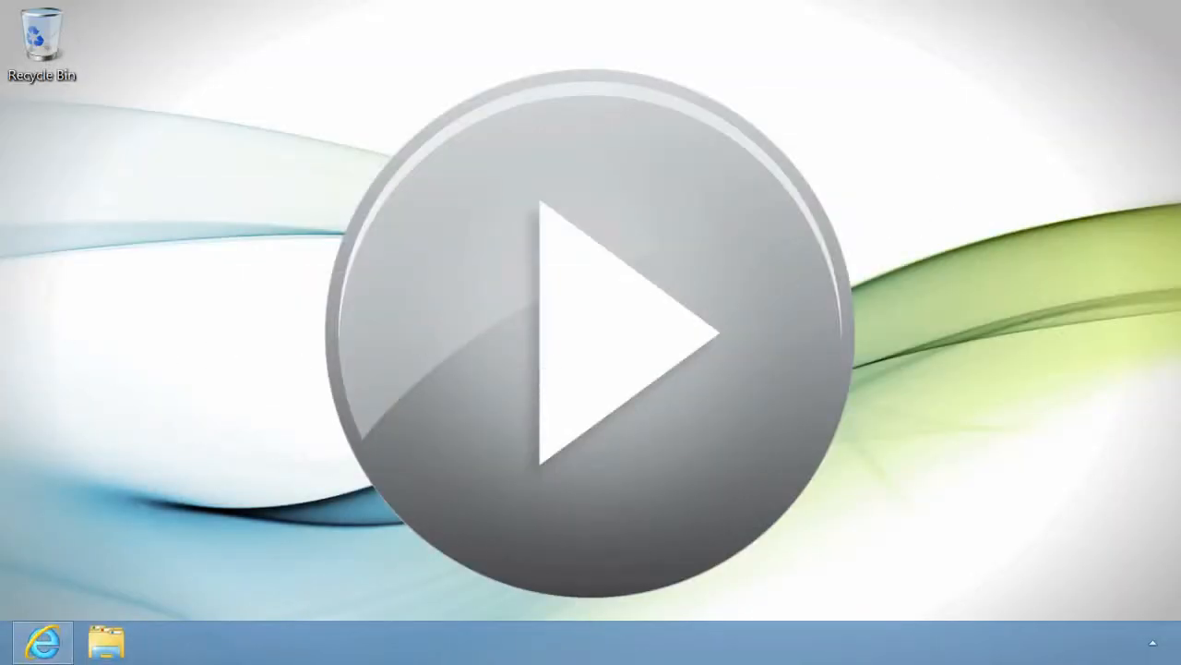